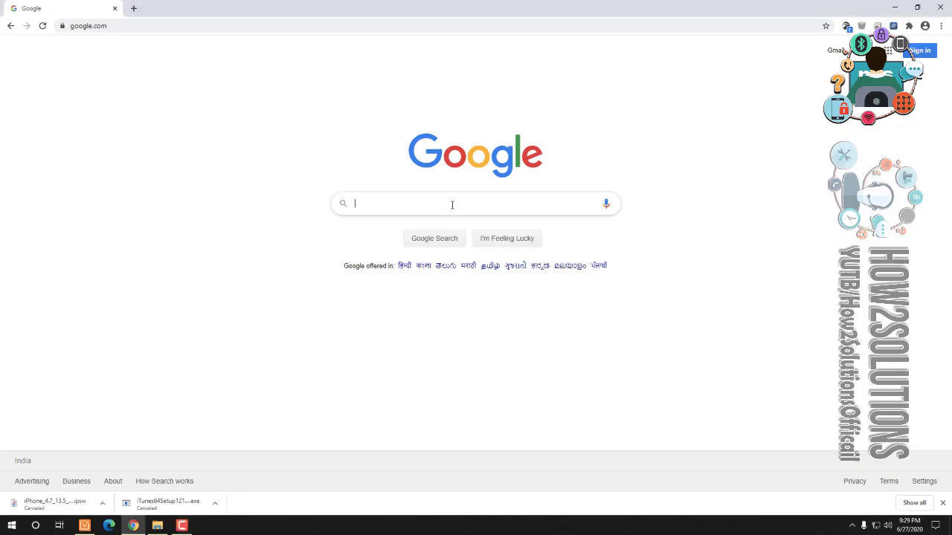
Search Google for 'iphone fic pangu.in' and scroll through the results.
left_click(451, 205)
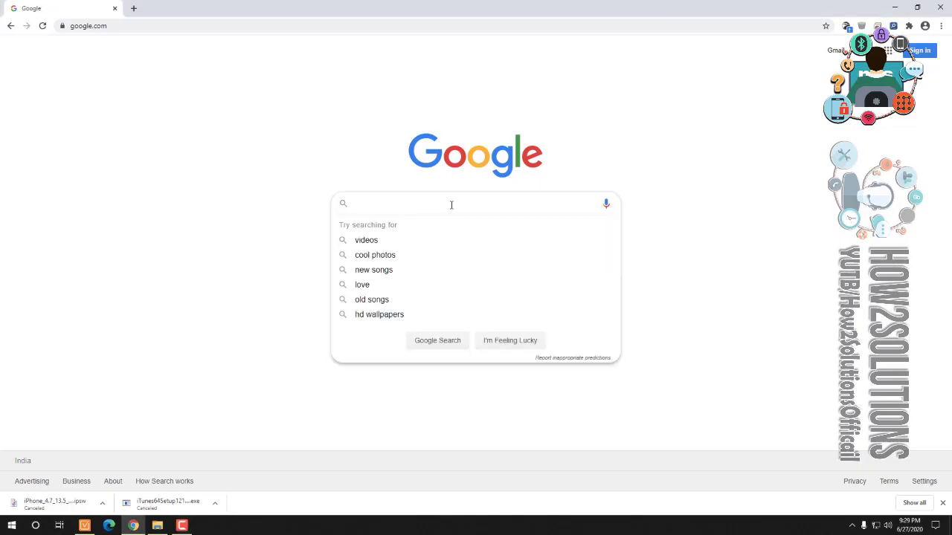
type("iphone ")
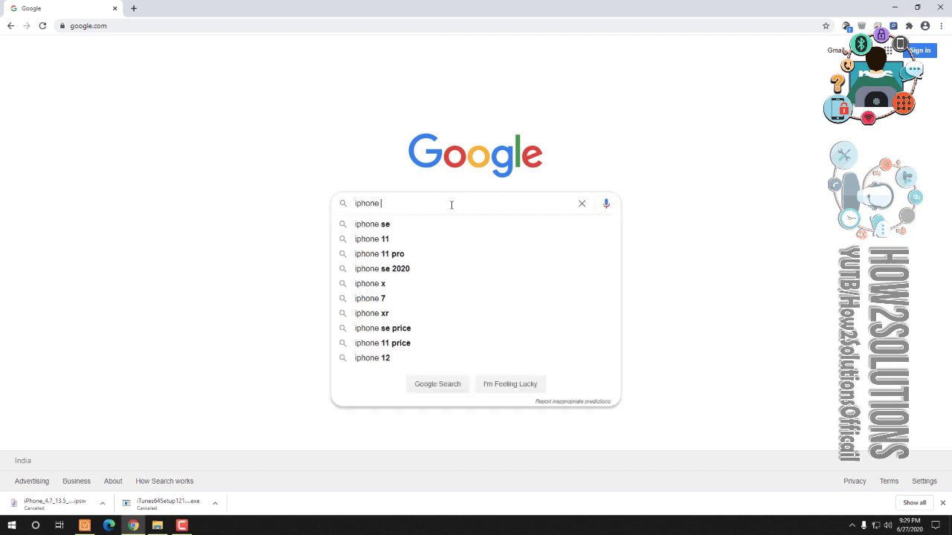
type("fic p")
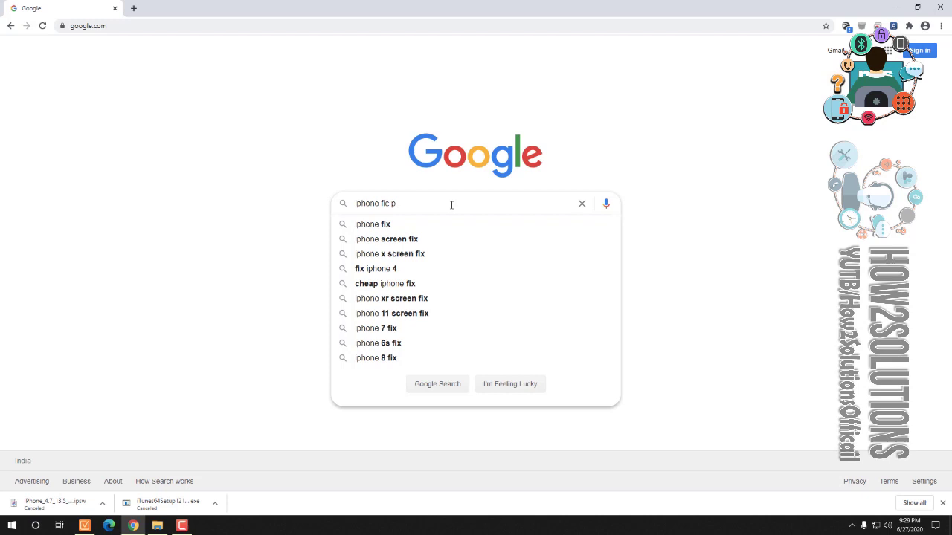
type("angu.i")
type("n")
key("Return")
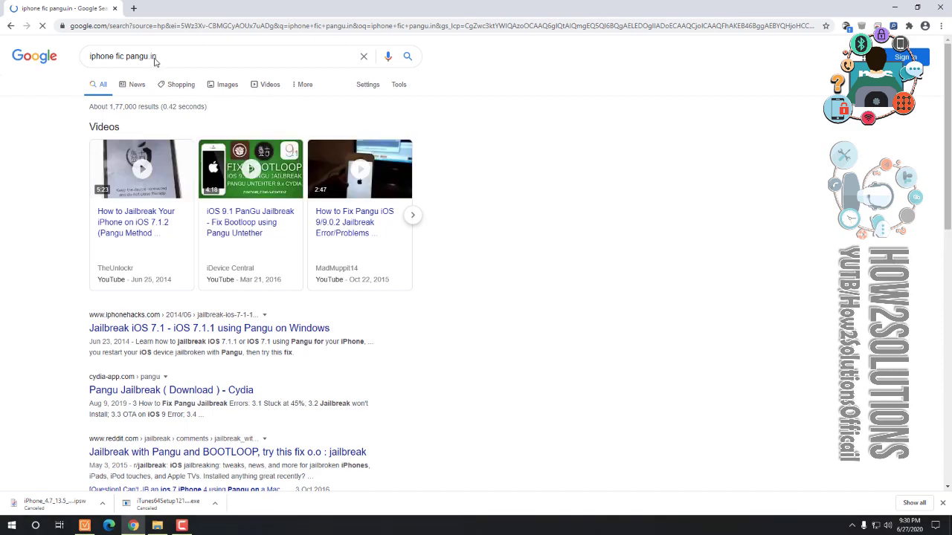
scroll(179, 53, "down", 1)
scroll(150, 205, "down", 5)
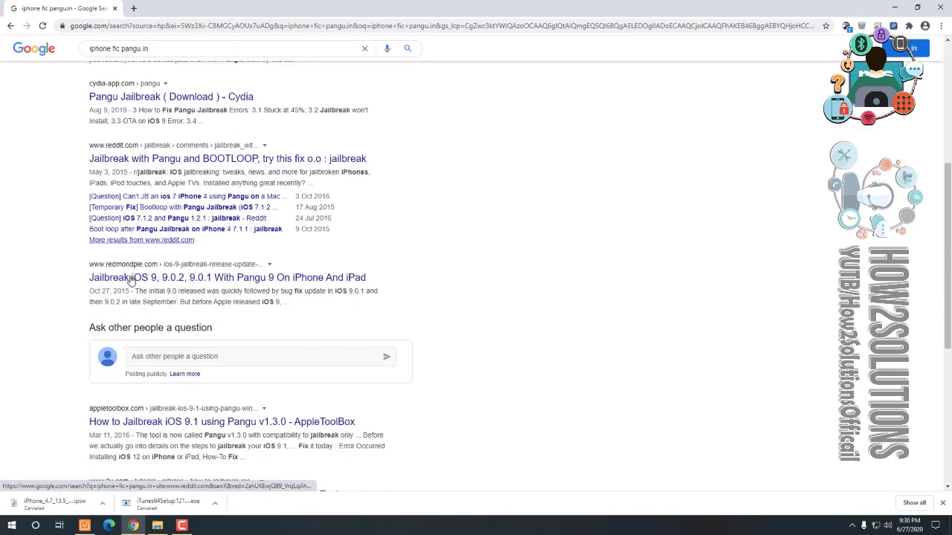
scroll(206, 312, "down", 3)
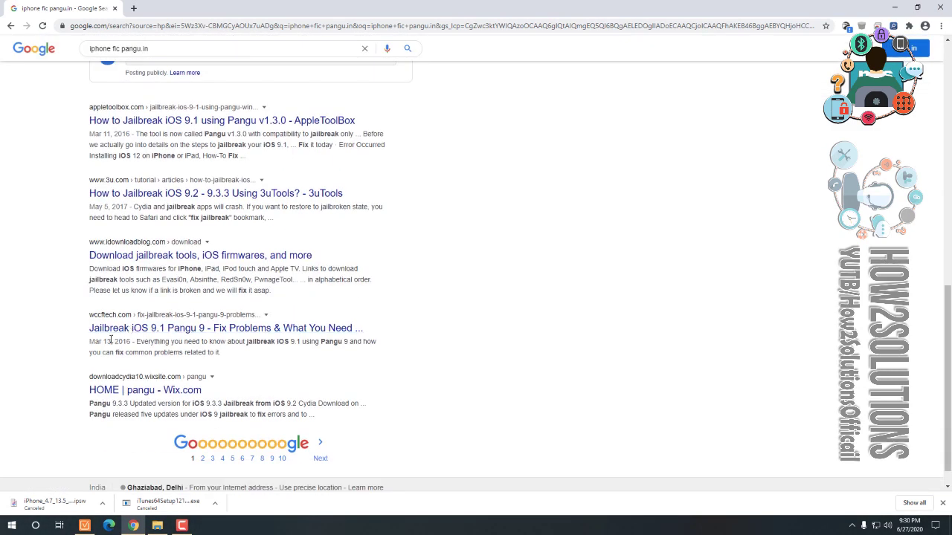
scroll(77, 90, "up", 9)
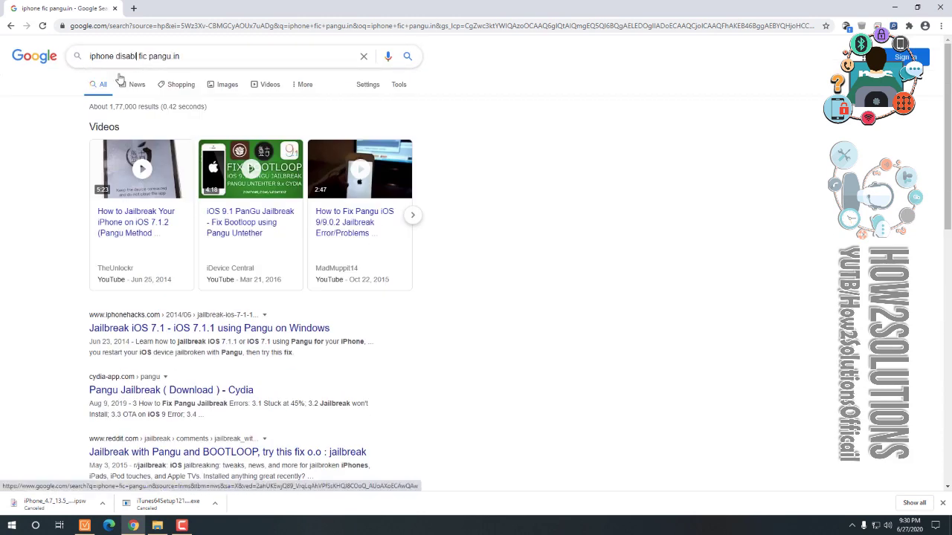
type("ed")
Refine the query to 'iphone disabled fix pangu.in' with the typo corrected.
key("Return")
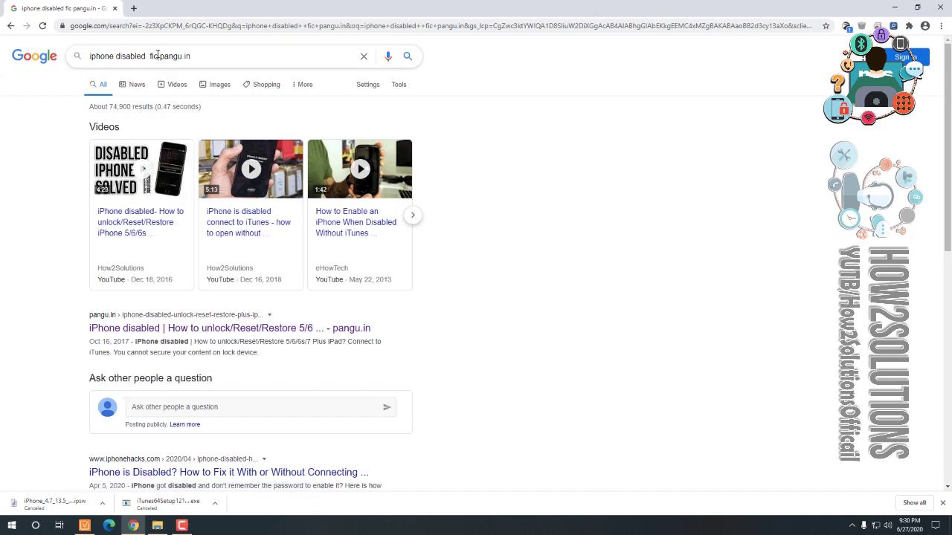
left_click(157, 55)
key("BackSpace")
type("x")
key("Return")
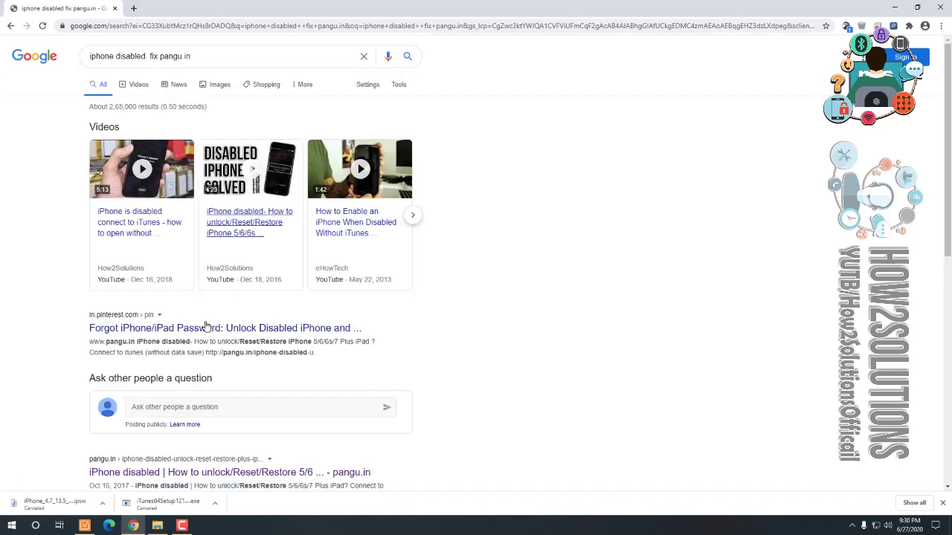
scroll(223, 331, "down", 3)
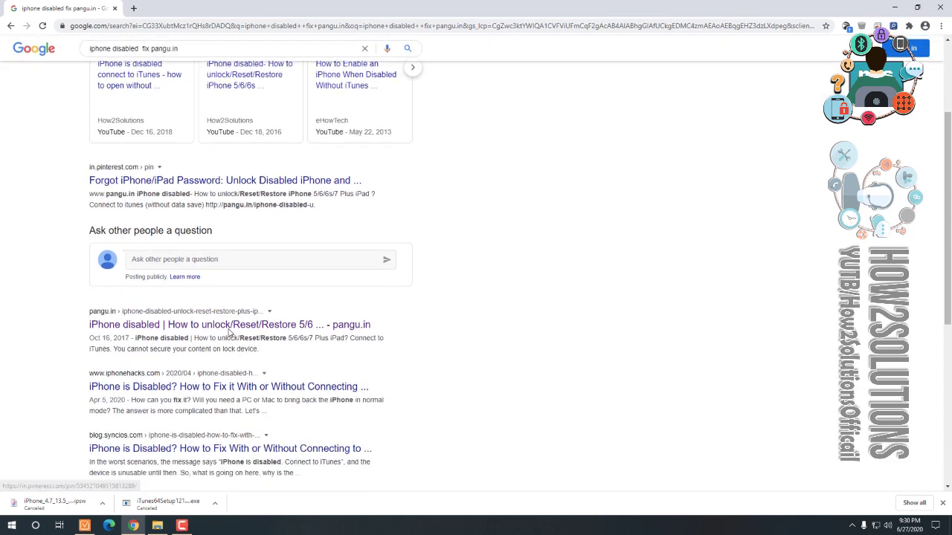
Open the pangu.in disabled-iPhone guide and open its Download iTunes link in a new tab.
left_click(241, 231)
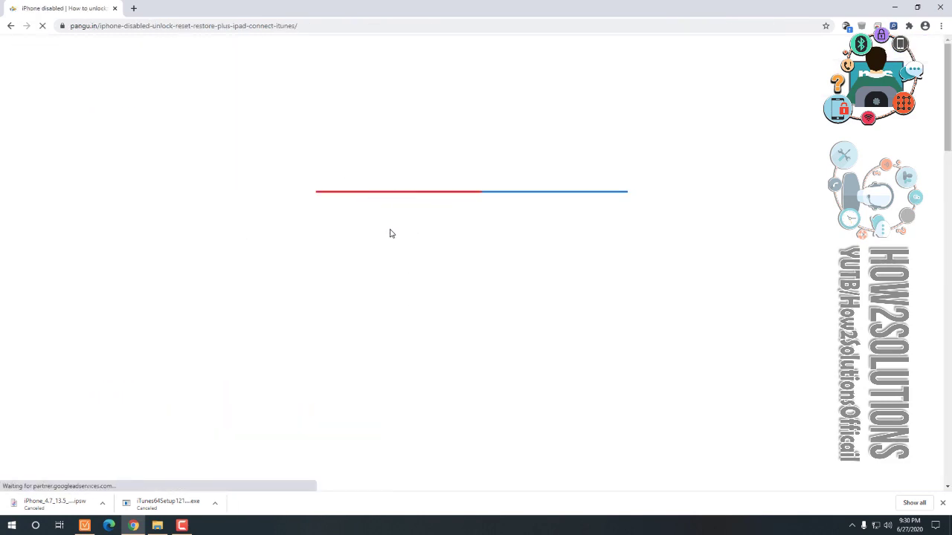
scroll(324, 294, "down", 3)
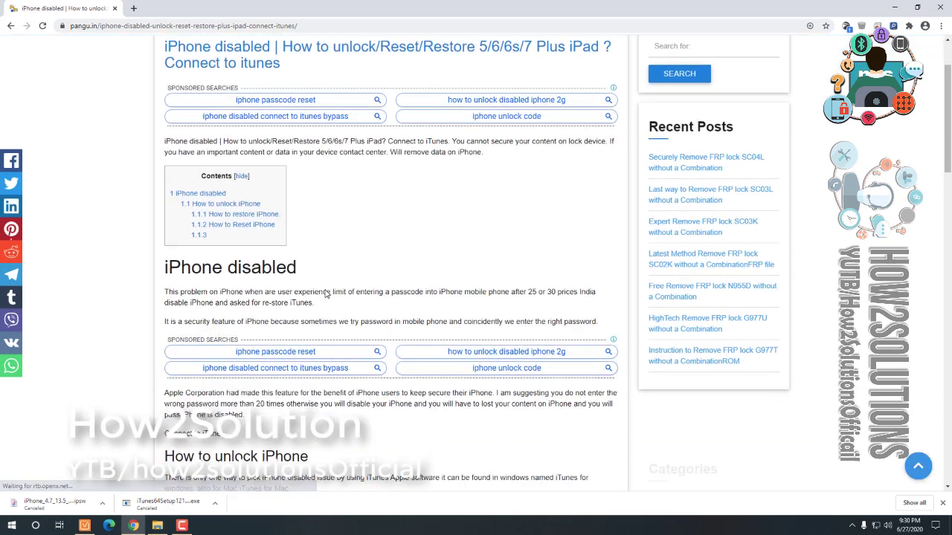
scroll(336, 302, "down", 2)
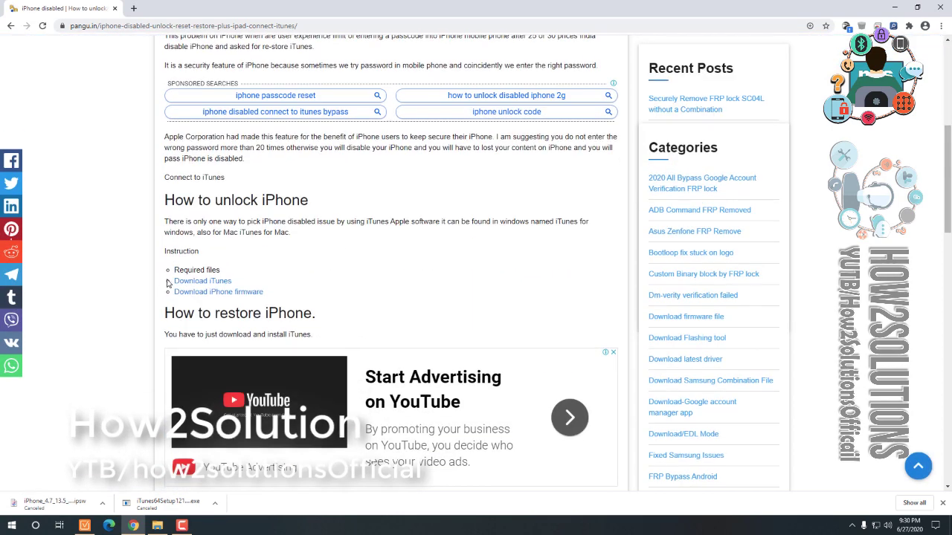
right_click(212, 284)
left_click(221, 291)
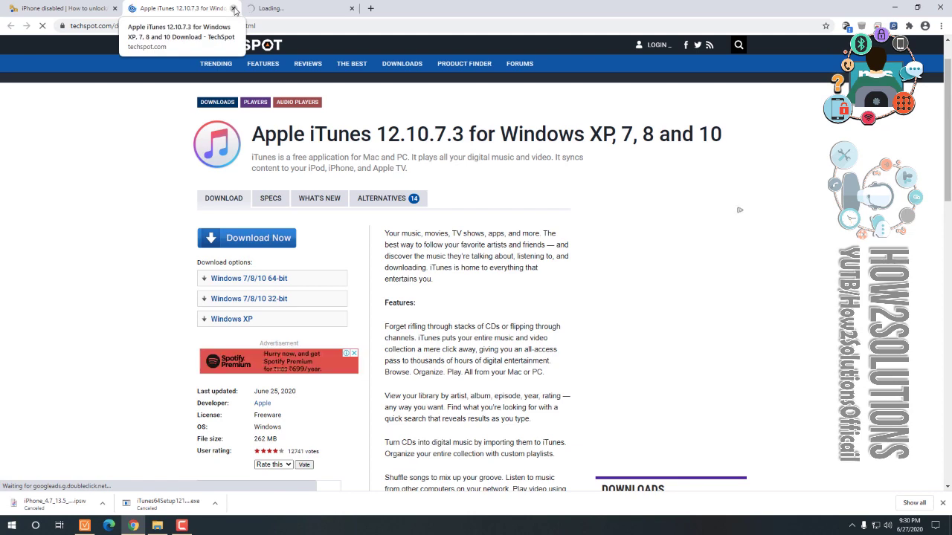
Close the TechSpot tab, browse the ipsw.me iPhone 6s firmware list, and minimize Chrome.
left_click(234, 9)
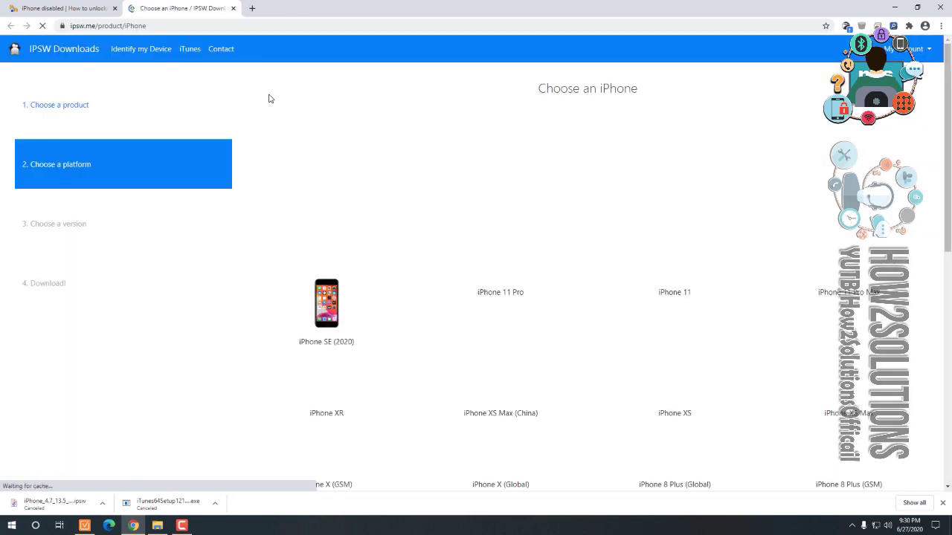
scroll(451, 298, "down", 6)
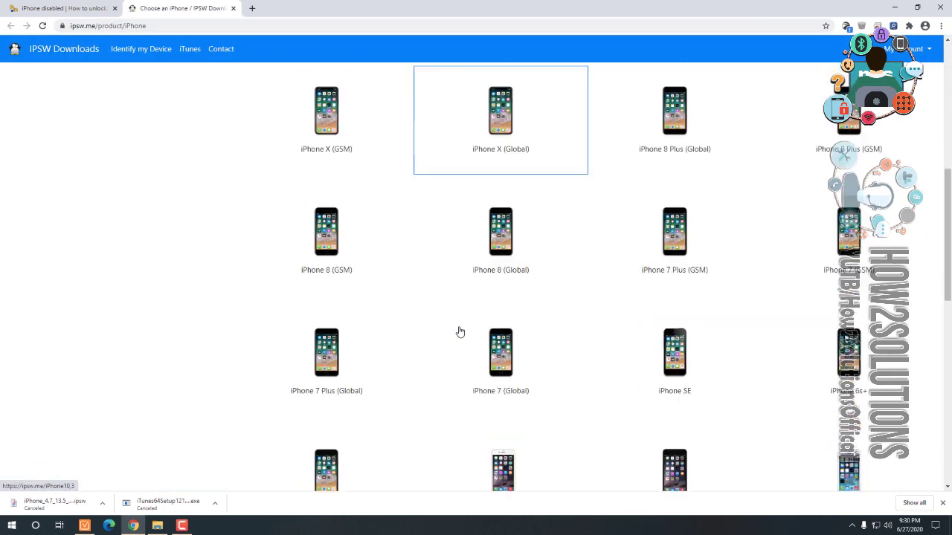
scroll(471, 330, "up", 3)
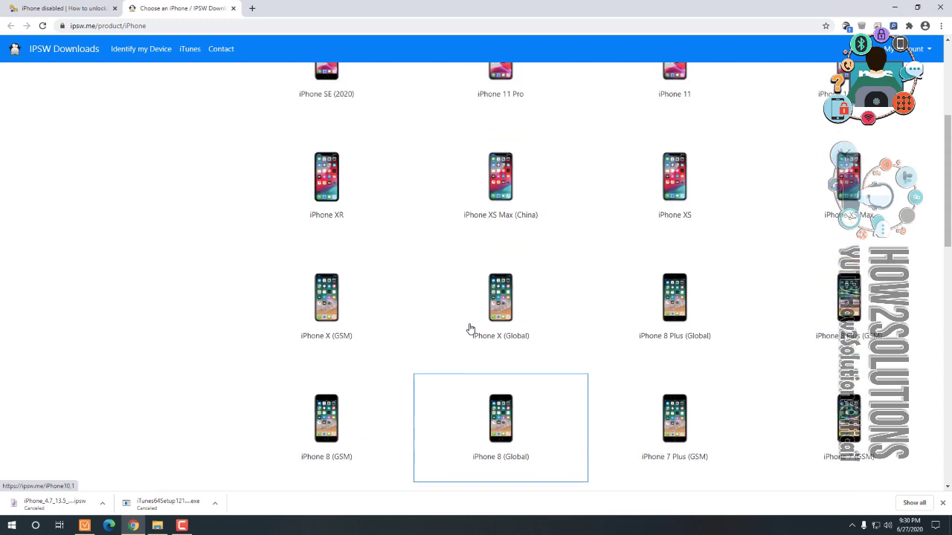
scroll(471, 329, "down", 3)
scroll(470, 327, "down", 1)
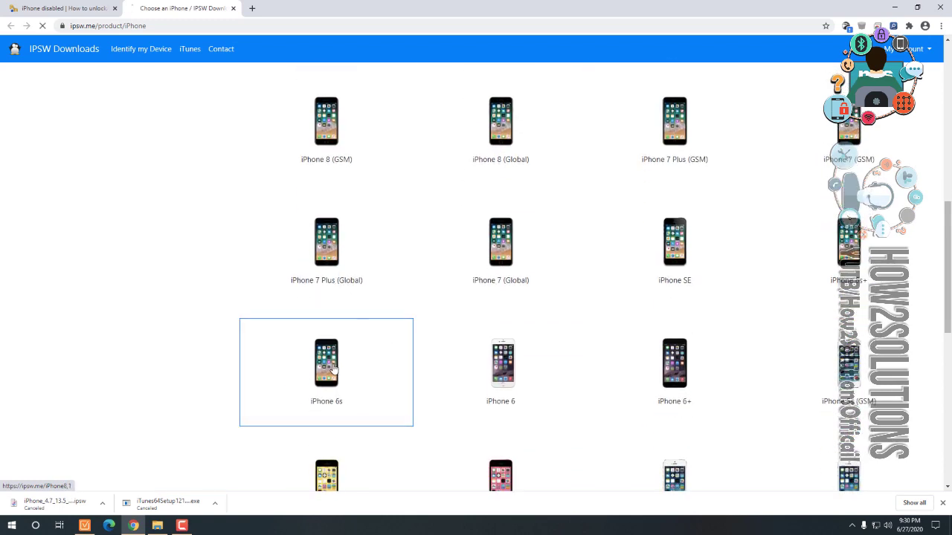
scroll(399, 344, "down", 2)
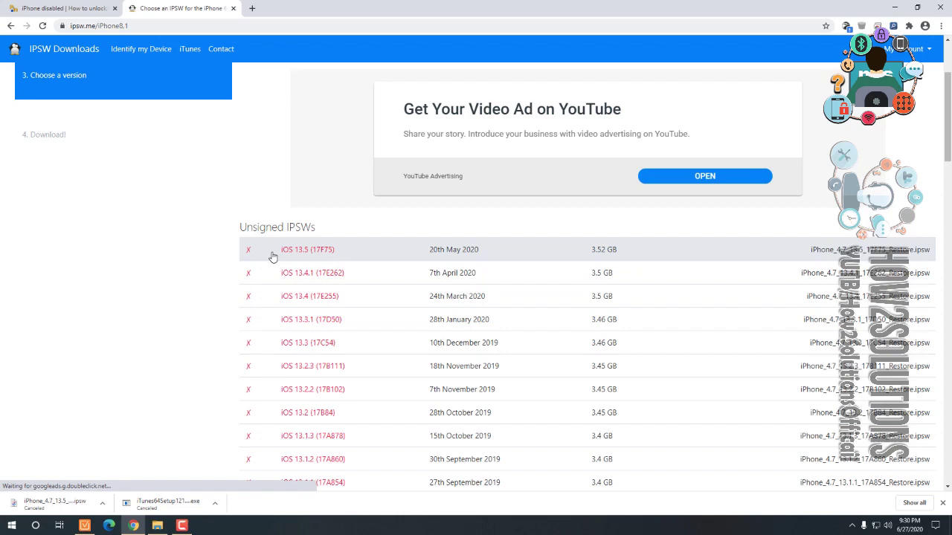
left_click(894, 7)
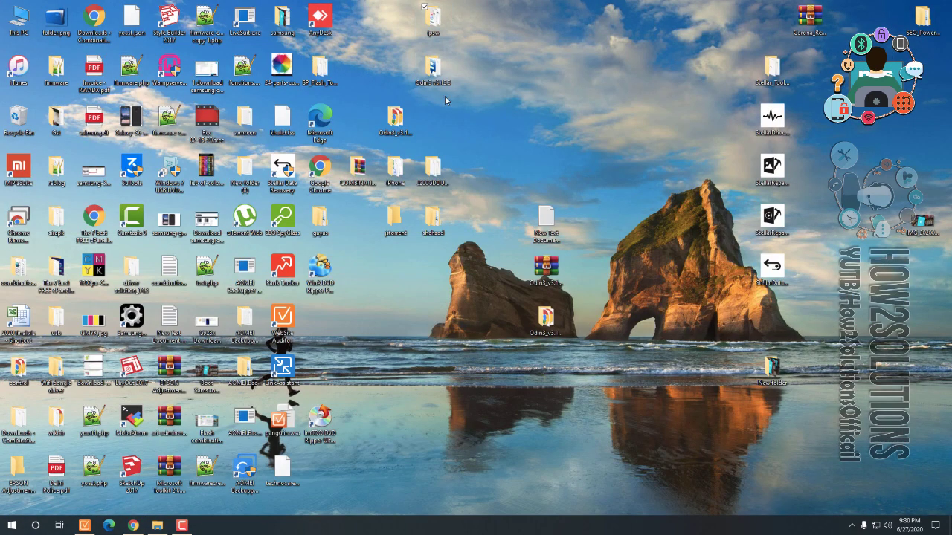
Check the downloaded IPSW files in the desktop ipsw folder, then close it.
double_click(433, 18)
left_click(669, 121)
left_click(669, 106, "shift")
left_click(834, 38)
Launch iTunes from the Start menu search with 'itune'.
key("super")
type("itune")
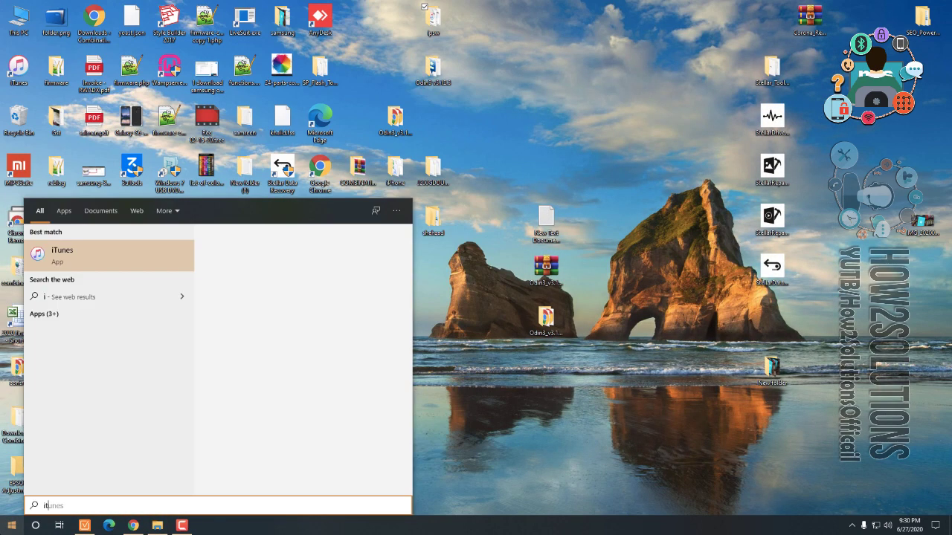
left_click(63, 255)
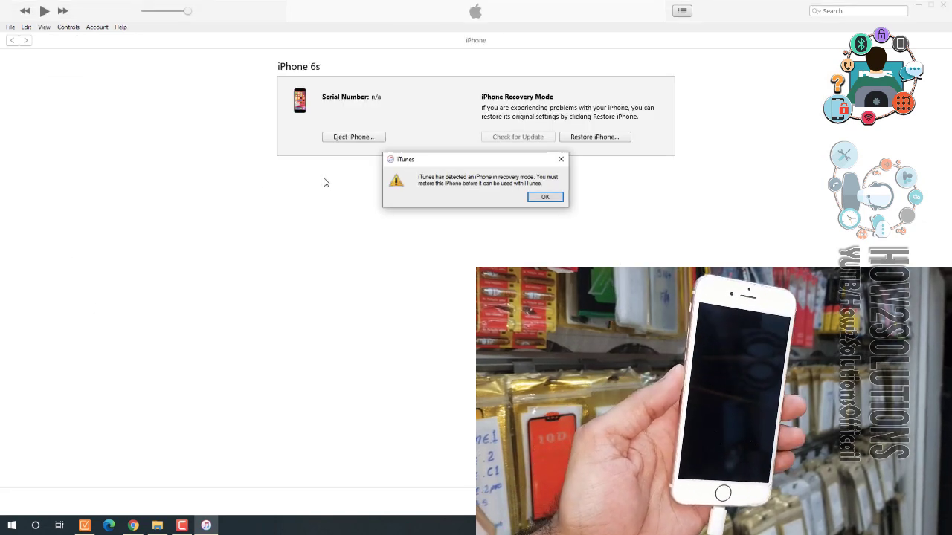
Dismiss the recovery alert and restore the iPhone with iPhone_4.7_13.5.1_17F80_Restore.ipsw.
left_click(545, 197)
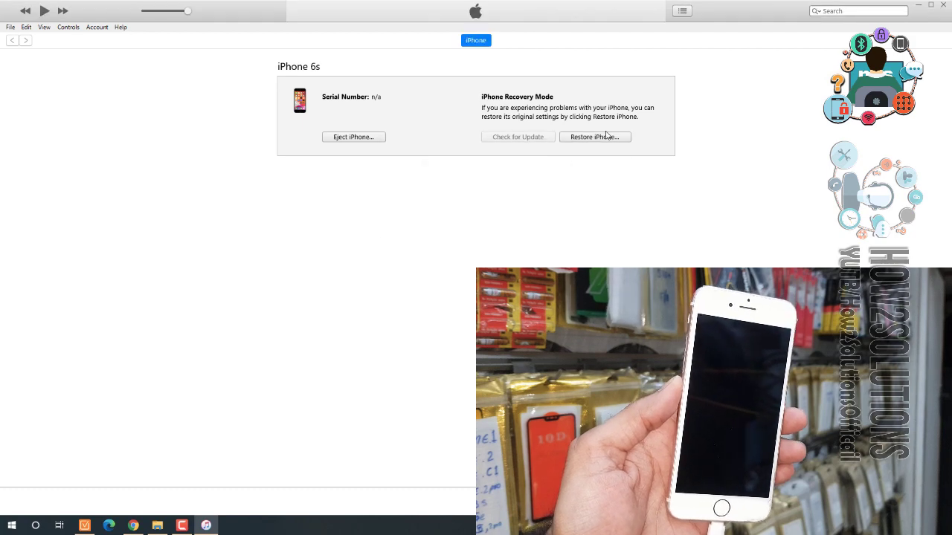
left_click(600, 141, "shift")
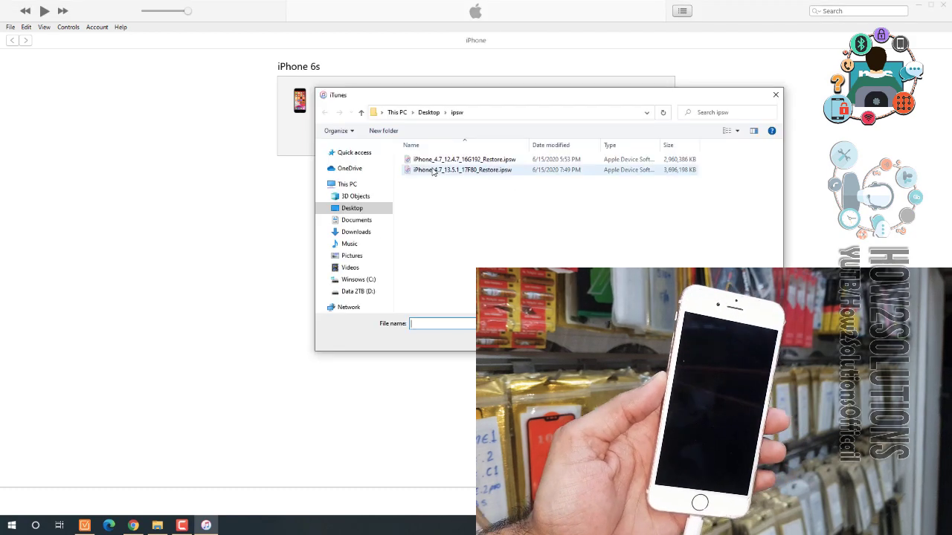
double_click(472, 170)
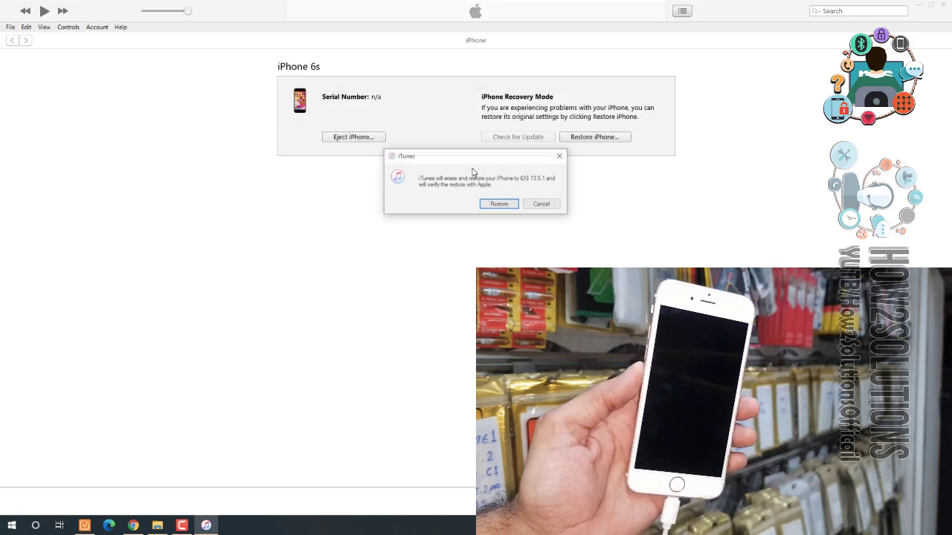
left_click(499, 204)
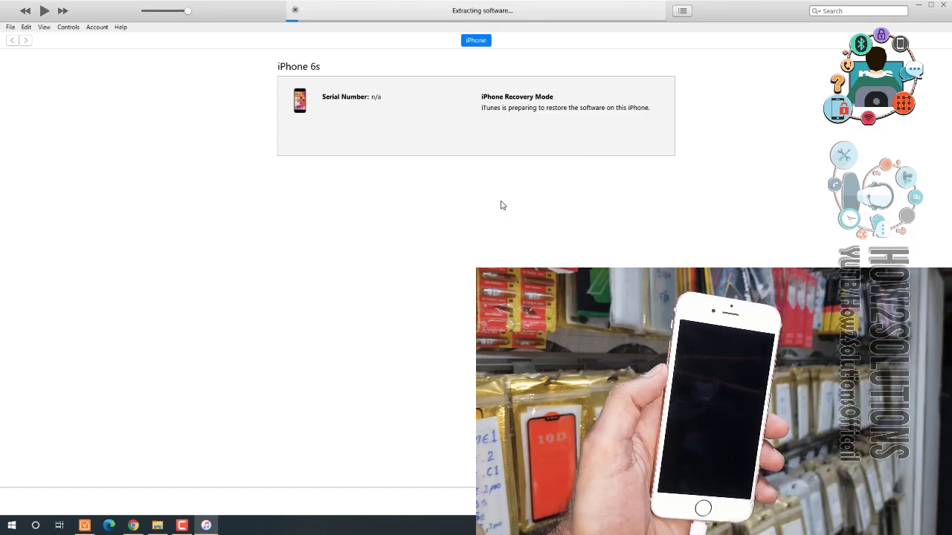